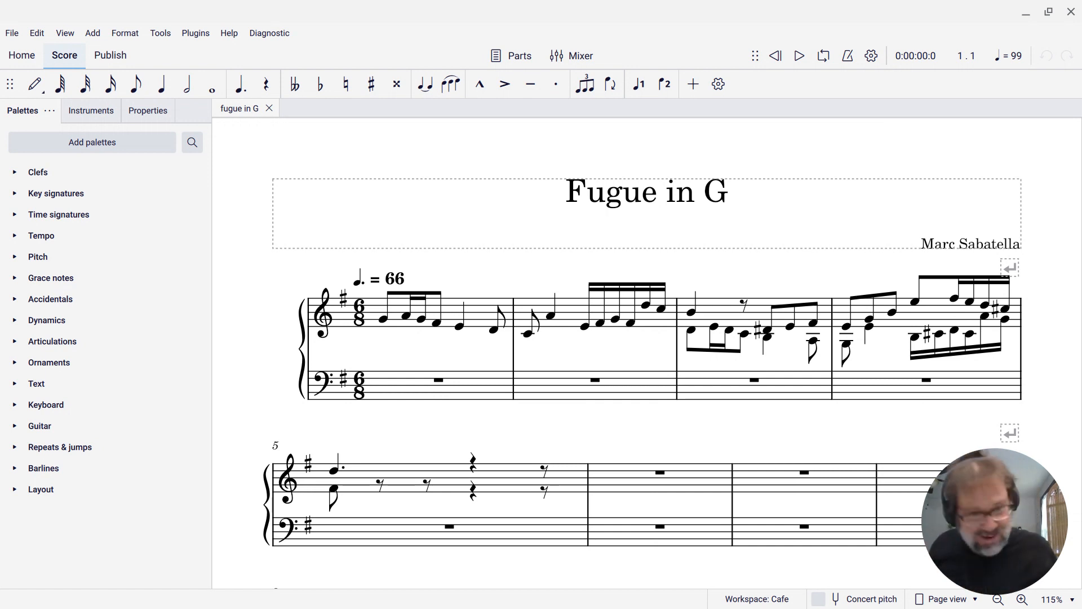
# Walk through the lower-voice notes of the treble staff from the first D in measure 3 to the start of measure 4
pyautogui.click(350, 169)
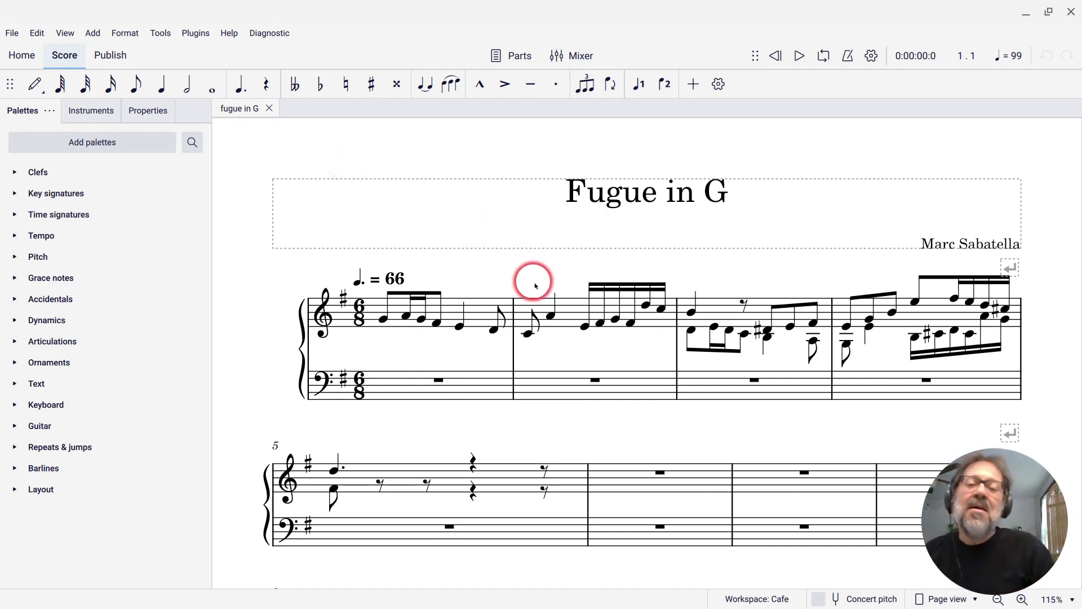
pyautogui.click(693, 332)
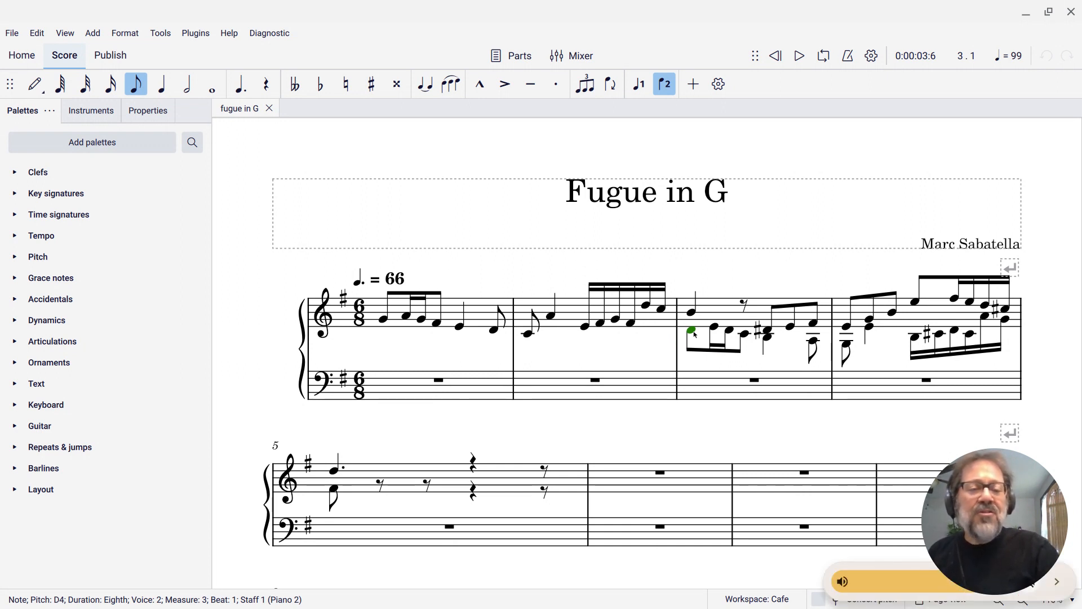
pyautogui.press('Right')
pyautogui.press('Right')
pyautogui.press('Right')
pyautogui.press('Right')
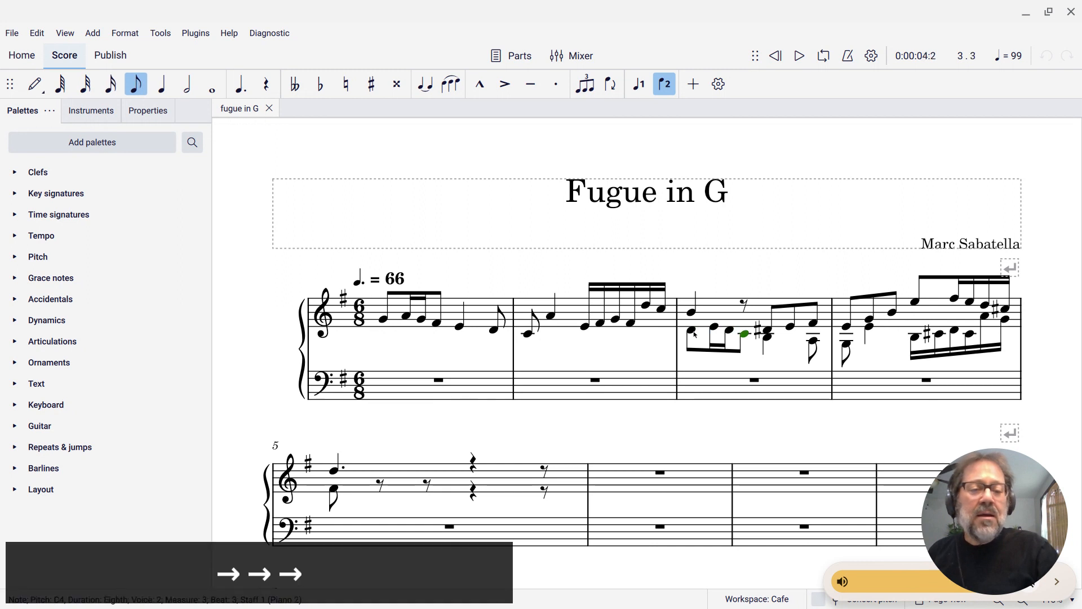
pyautogui.press('Right')
pyautogui.press('Right')
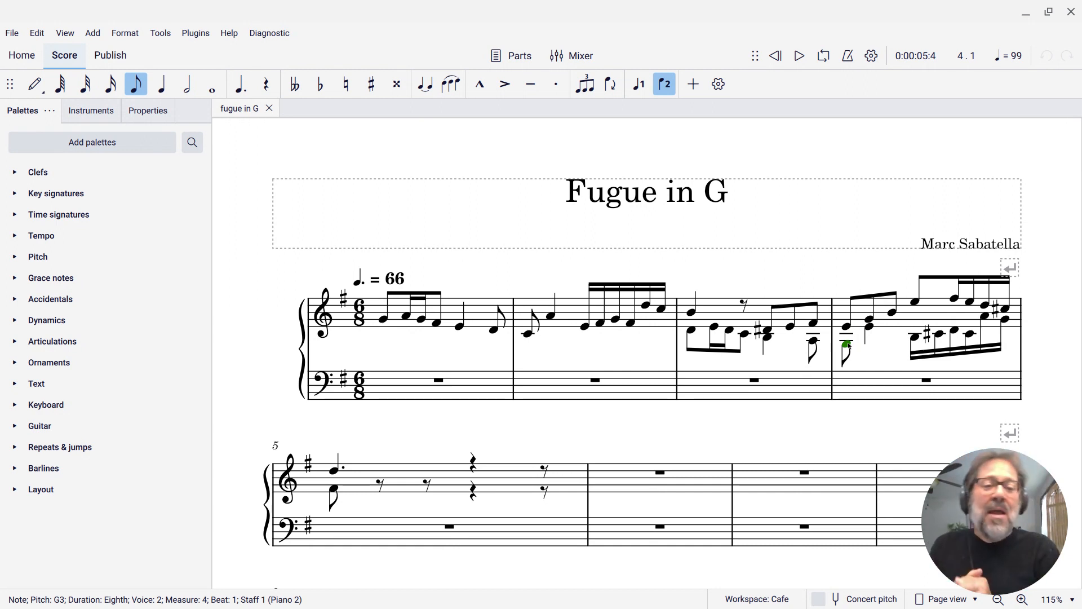
# Move the lower-voice B quarter note in measure 3 from the treble staff to the bass staff
pyautogui.click(770, 342)
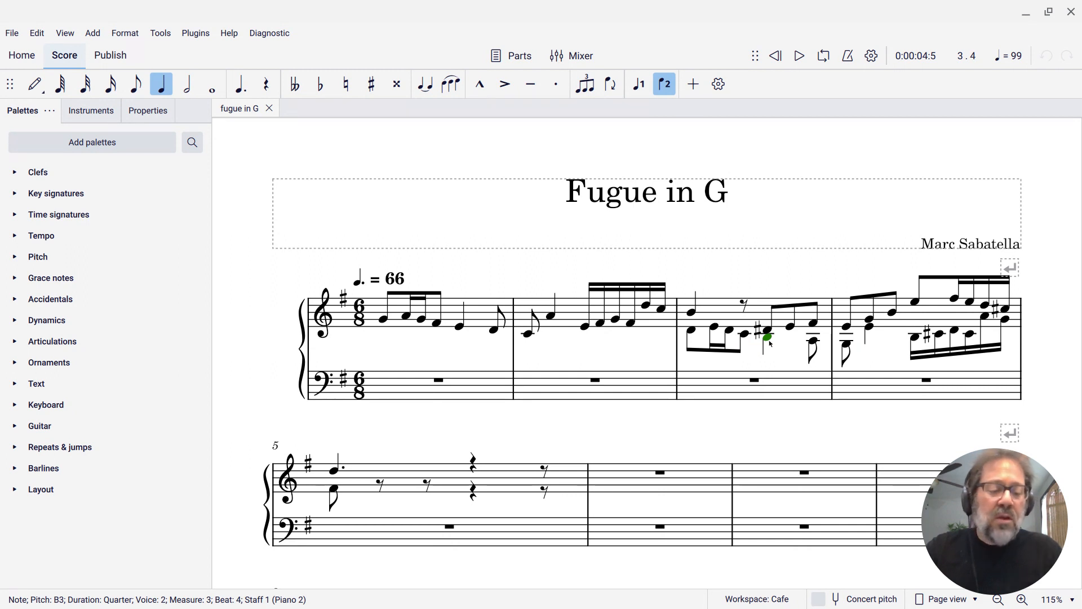
pyautogui.hotkey('ctrl', 'shift', 'Down')
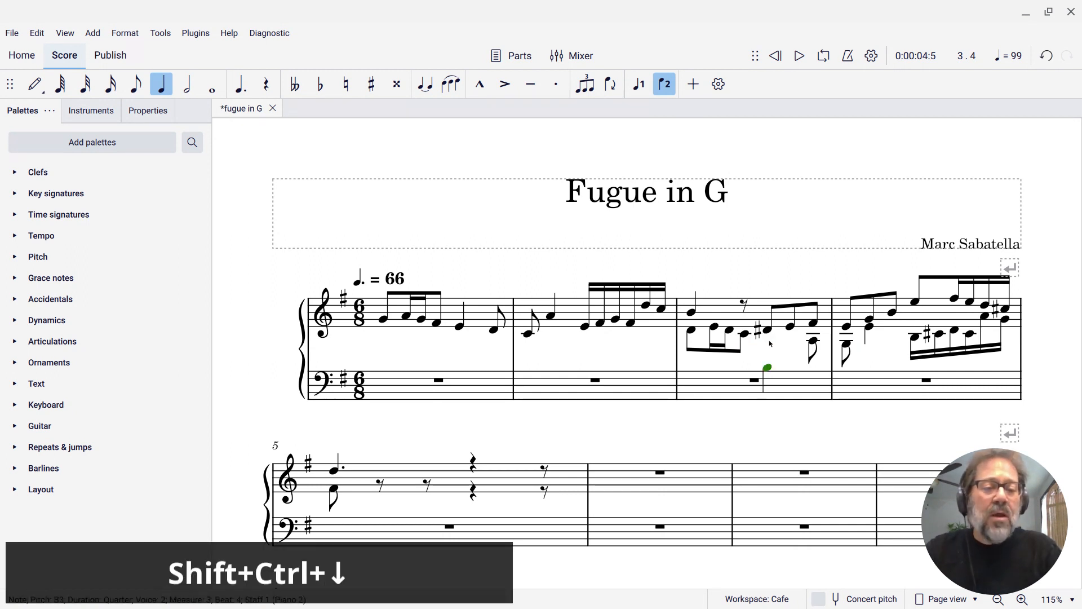
pyautogui.click(768, 367)
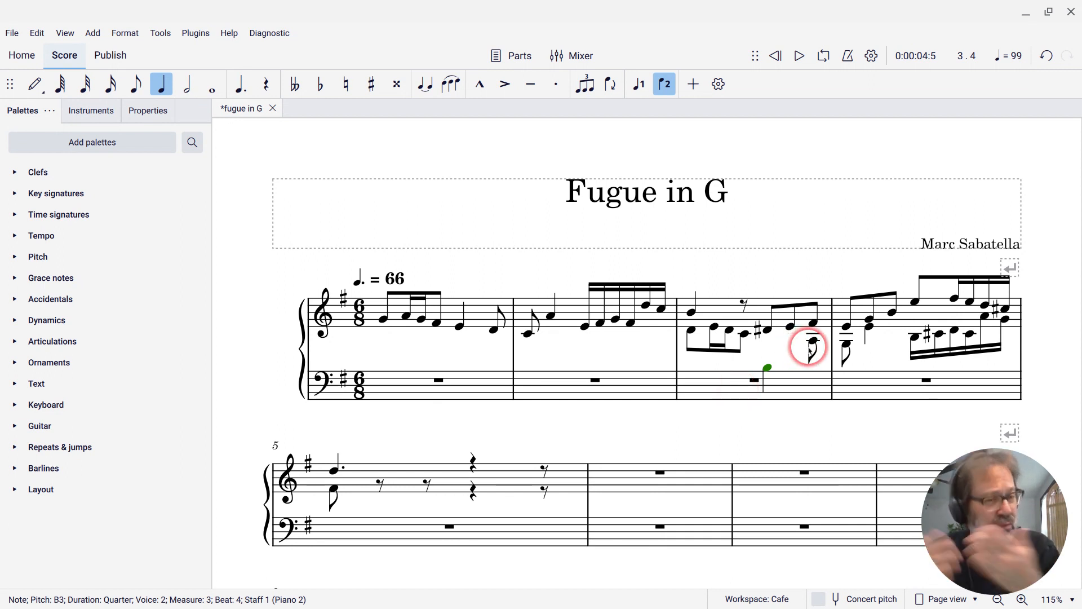
# Enter a dotted half note E in voice 1 of the bass staff in measure 3 and flip the cross-staff B's stem upward
pyautogui.click(732, 392)
pyautogui.press('n')
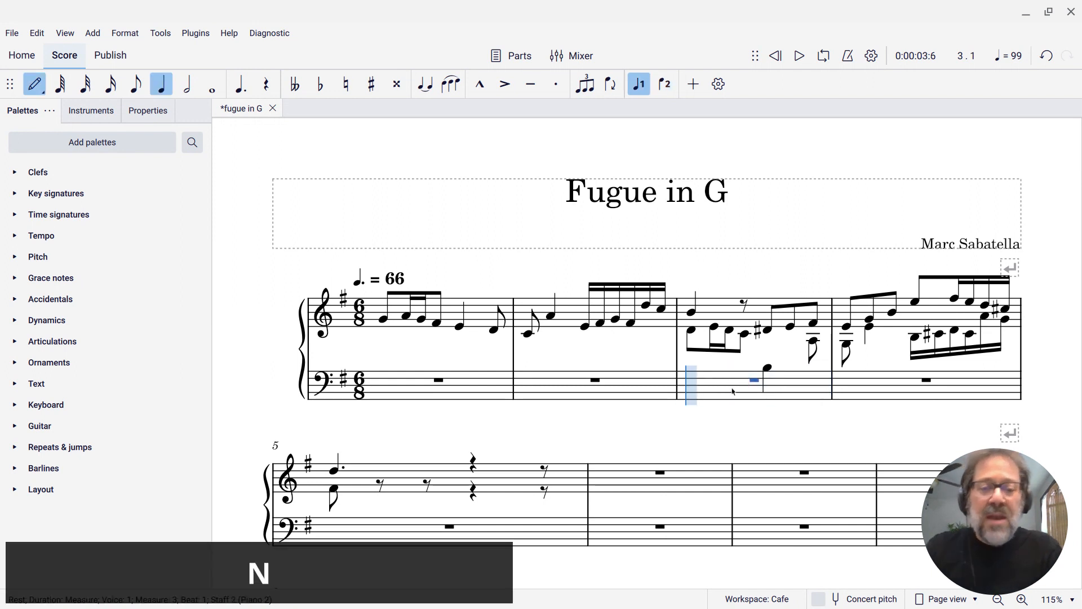
pyautogui.press('6')
pyautogui.press('.')
pyautogui.press('e')
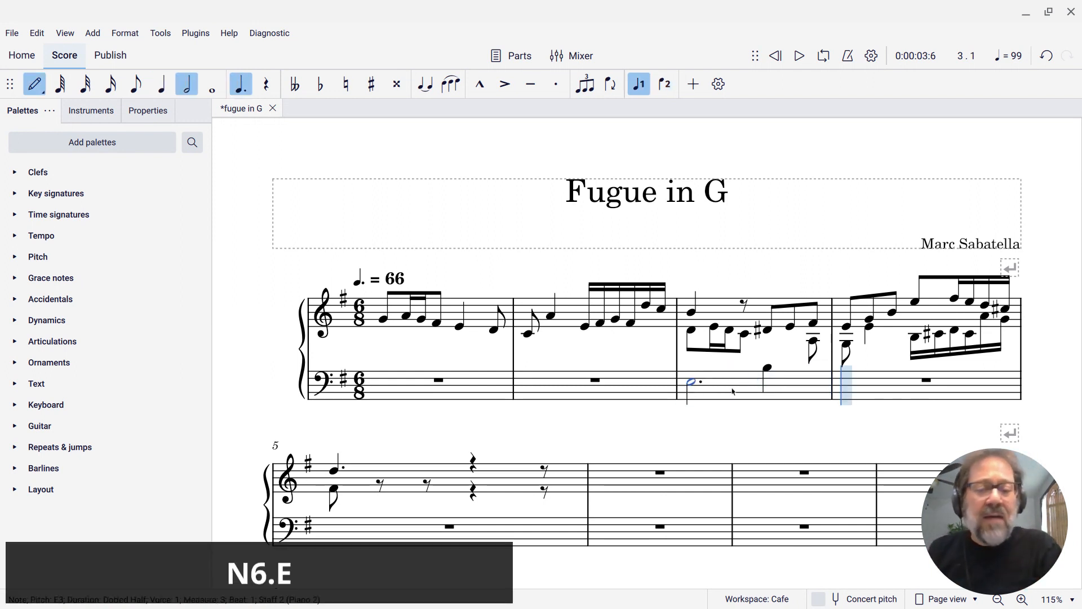
pyautogui.press('Escape')
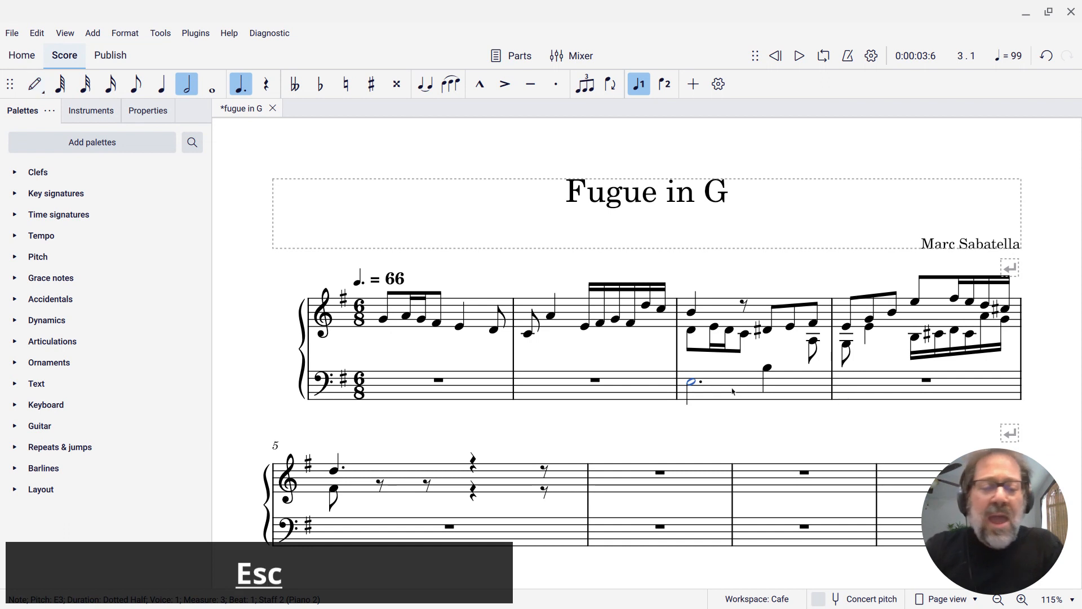
pyautogui.click(766, 369)
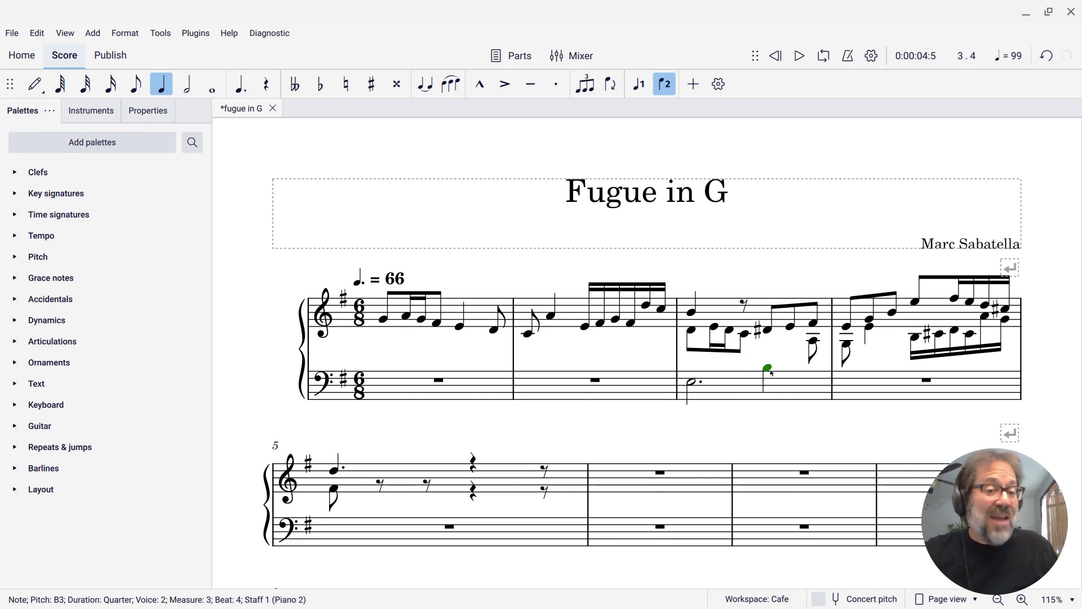
pyautogui.press('x')
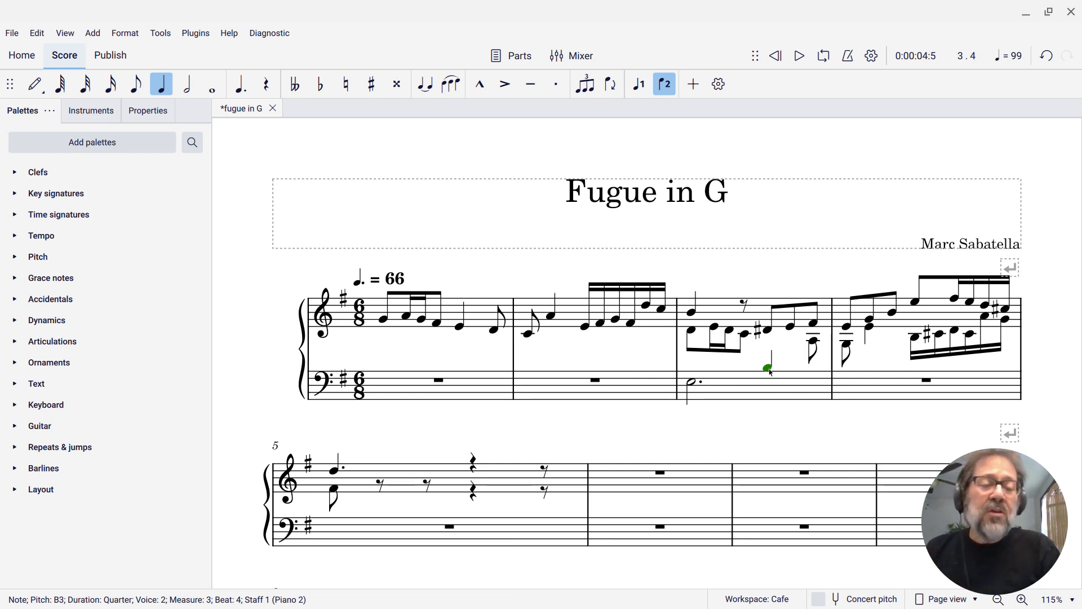
# Move the lower-voice A ending measure 3 and the G starting measure 4 to the bass staff, and flip their stems upward
pyautogui.click(814, 342)
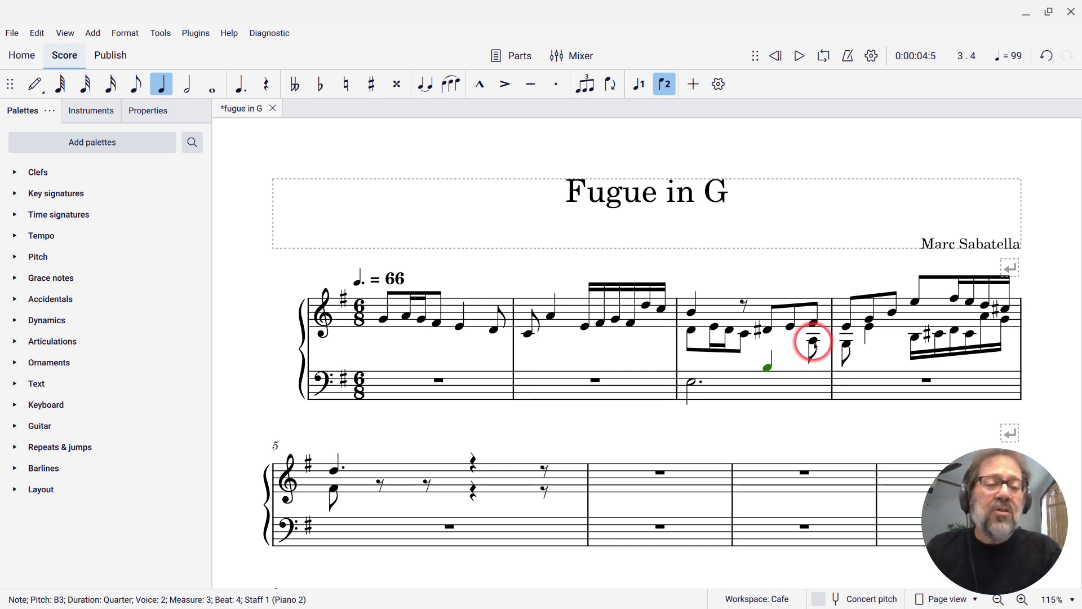
pyautogui.keyDown('ctrl'); pyautogui.click(847, 346); pyautogui.keyUp('ctrl')
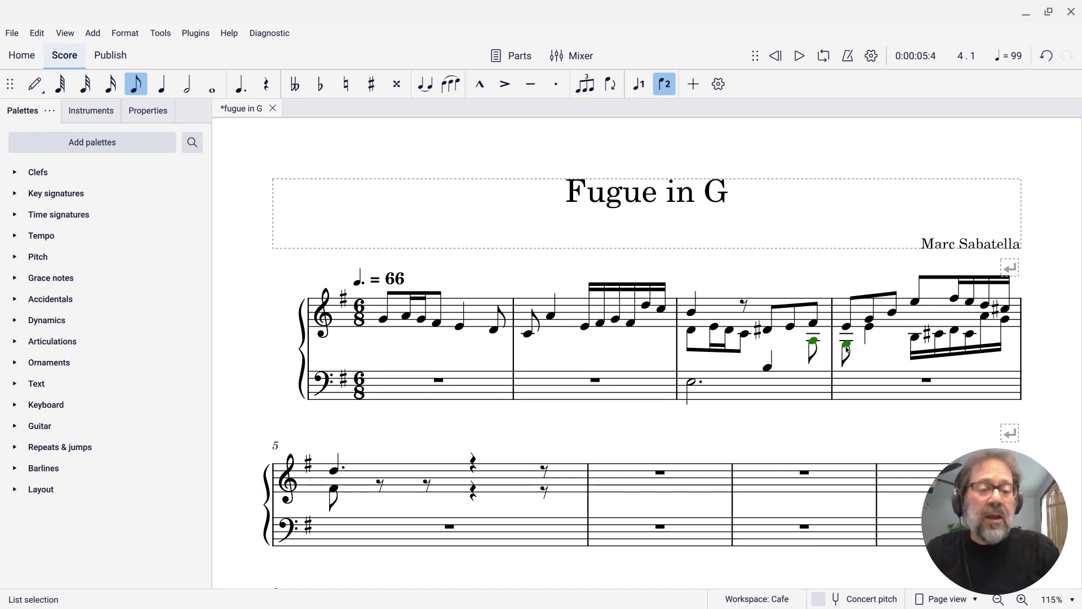
pyautogui.hotkey('shift', 'ctrl', 'Down')
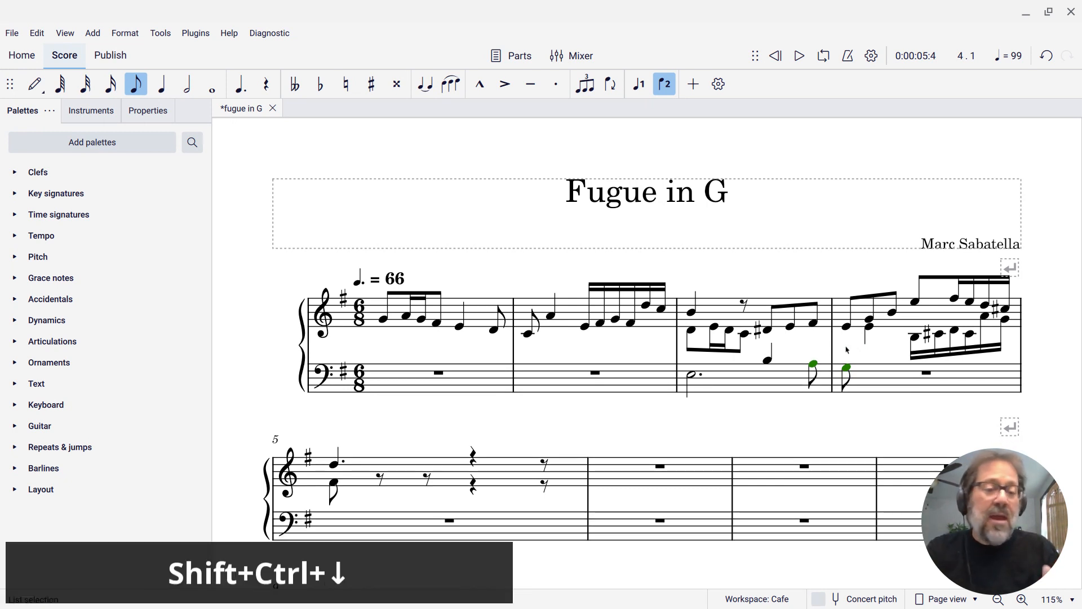
pyautogui.press('x')
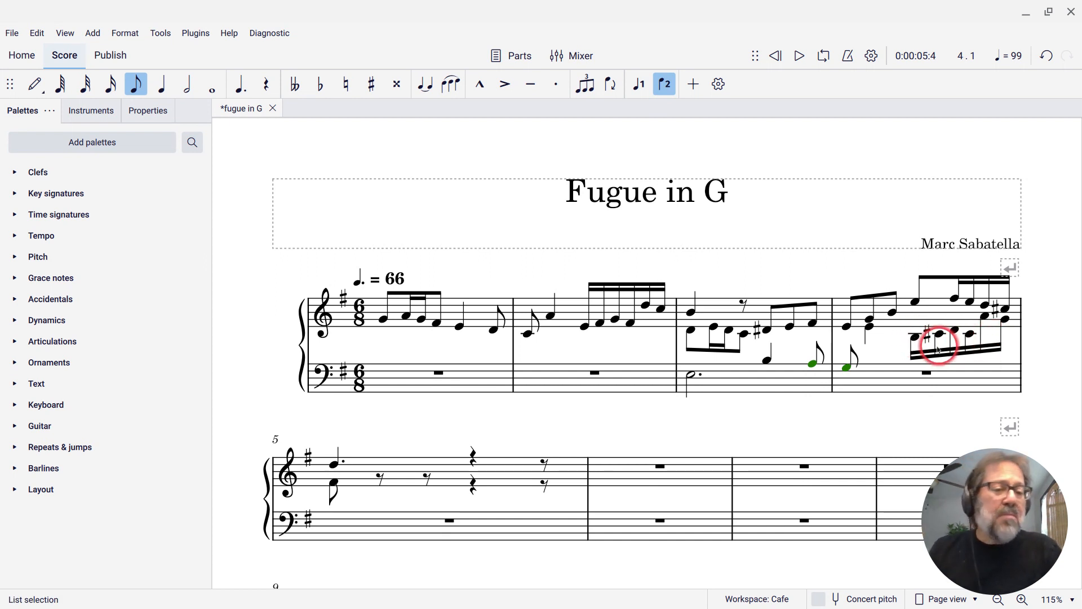
# Move the four lower-voice sixteenth notes B, C sharp, D and C sharp in measure 4 to the bass staff
pyautogui.click(914, 337)
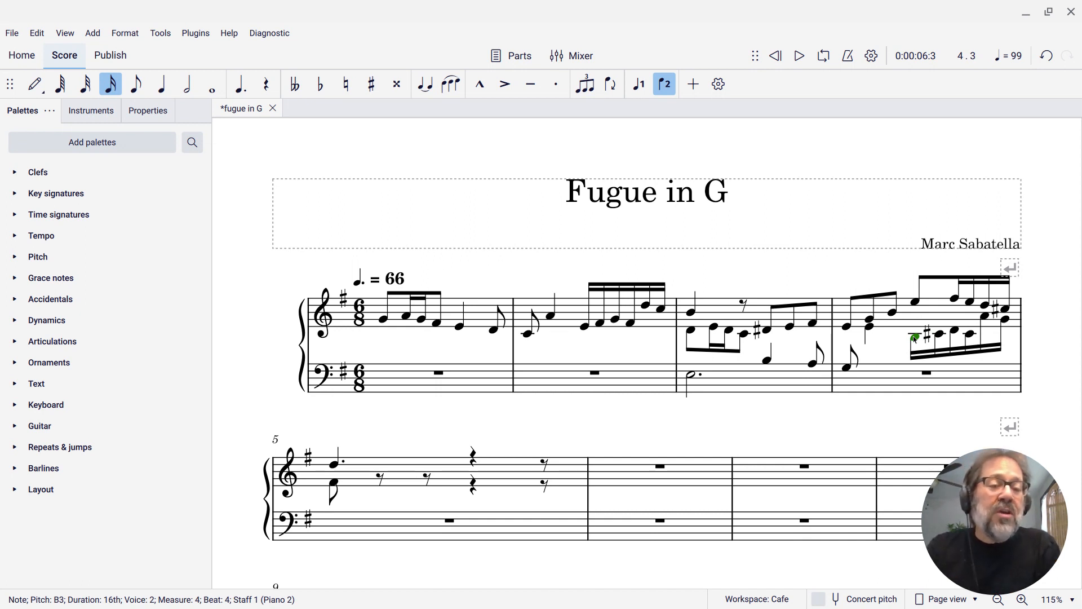
pyautogui.keyDown('ctrl'); pyautogui.click(939, 334); pyautogui.keyUp('ctrl')
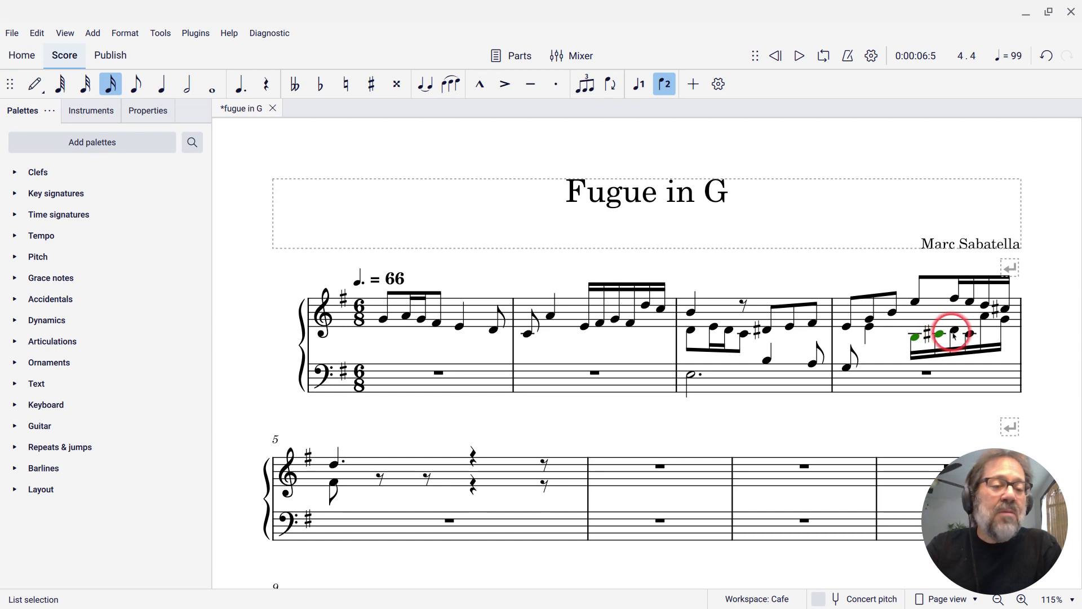
pyautogui.keyDown('ctrl'); pyautogui.click(953, 332); pyautogui.keyUp('ctrl')
pyautogui.keyDown('ctrl'); pyautogui.click(969, 334); pyautogui.keyUp('ctrl')
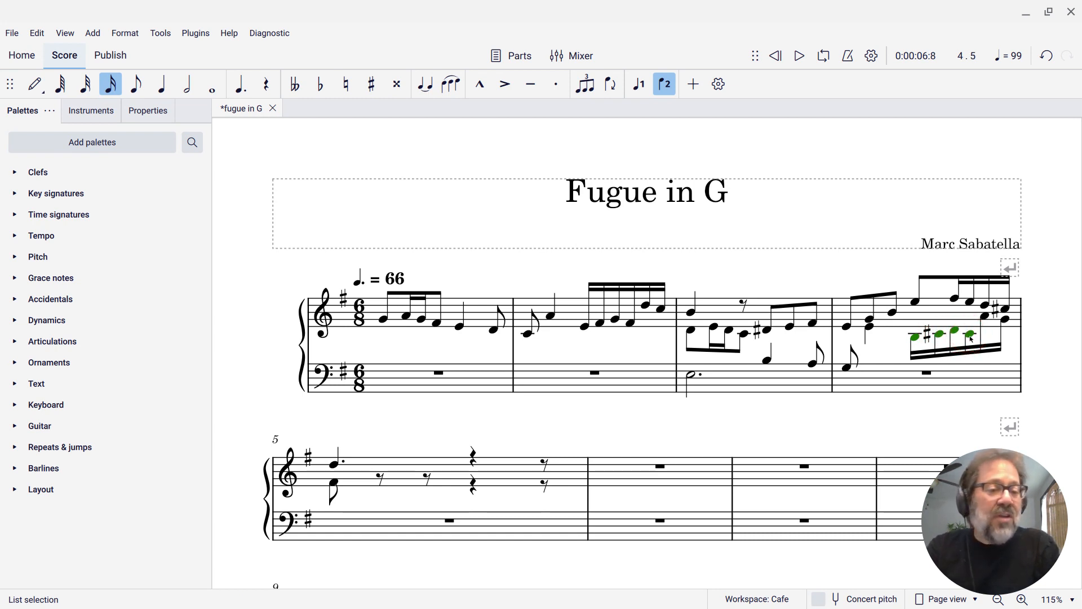
pyautogui.hotkey('ctrl', 'shift', 'Down')
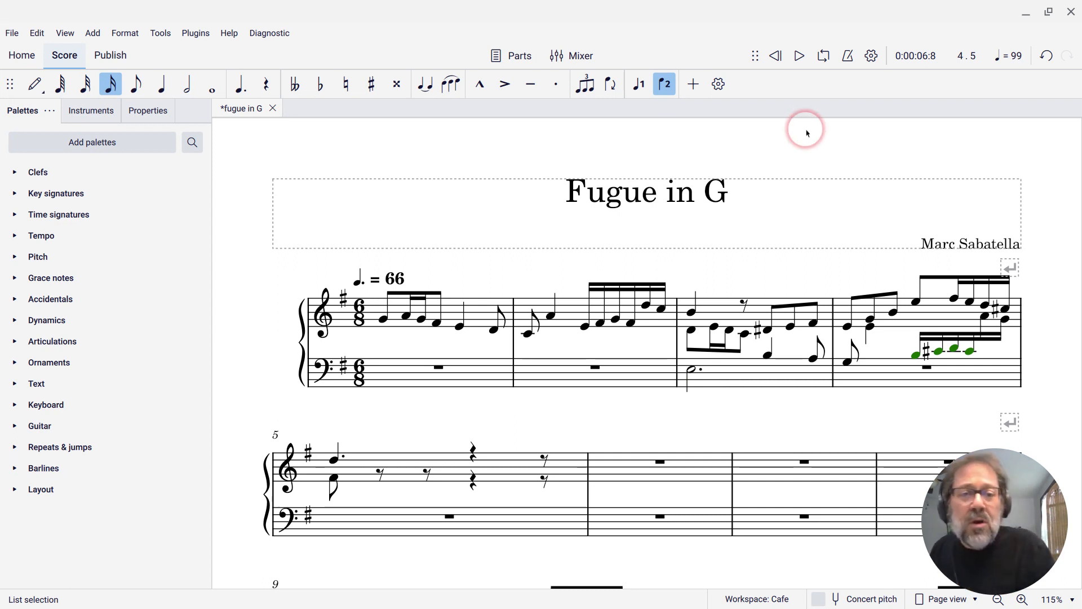
# Customize the note input toolbar so that the Cross-staff beaming button is shown
pyautogui.click(716, 87)
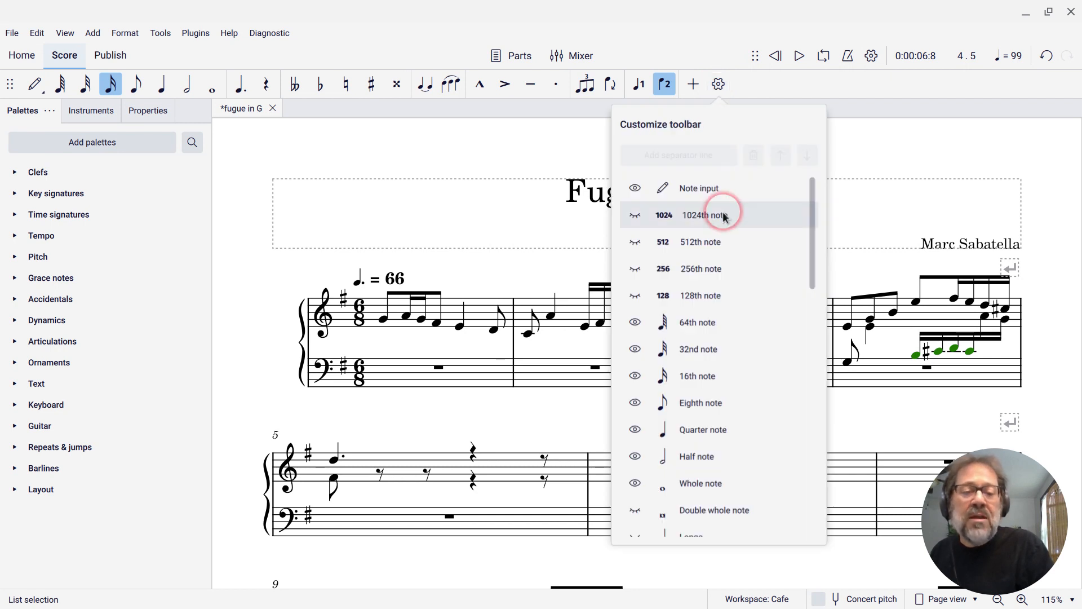
pyautogui.moveTo(811, 226); pyautogui.dragTo(811, 458)
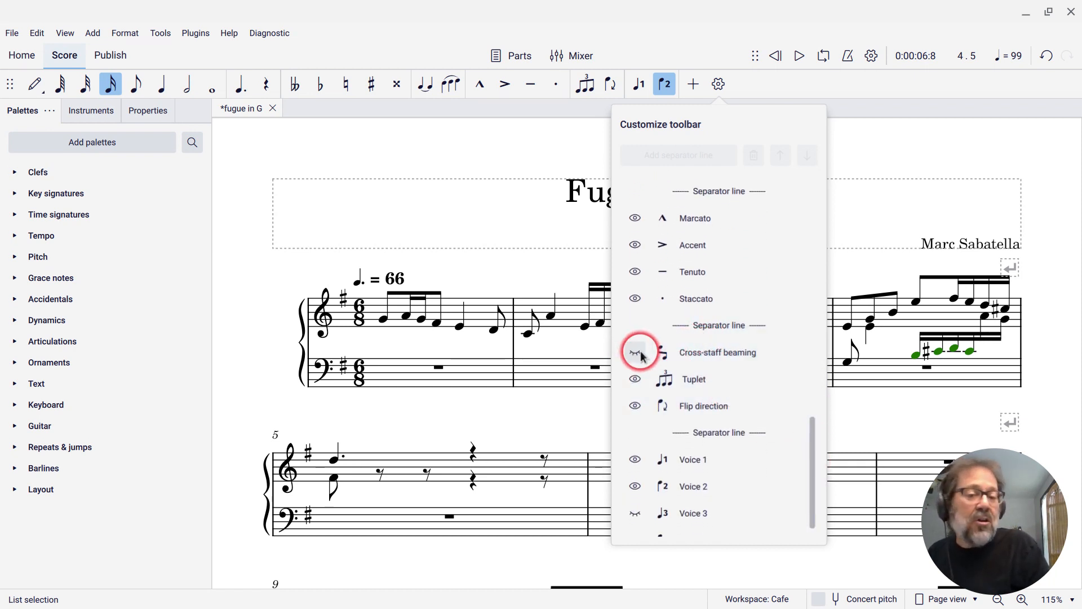
pyautogui.click(634, 353)
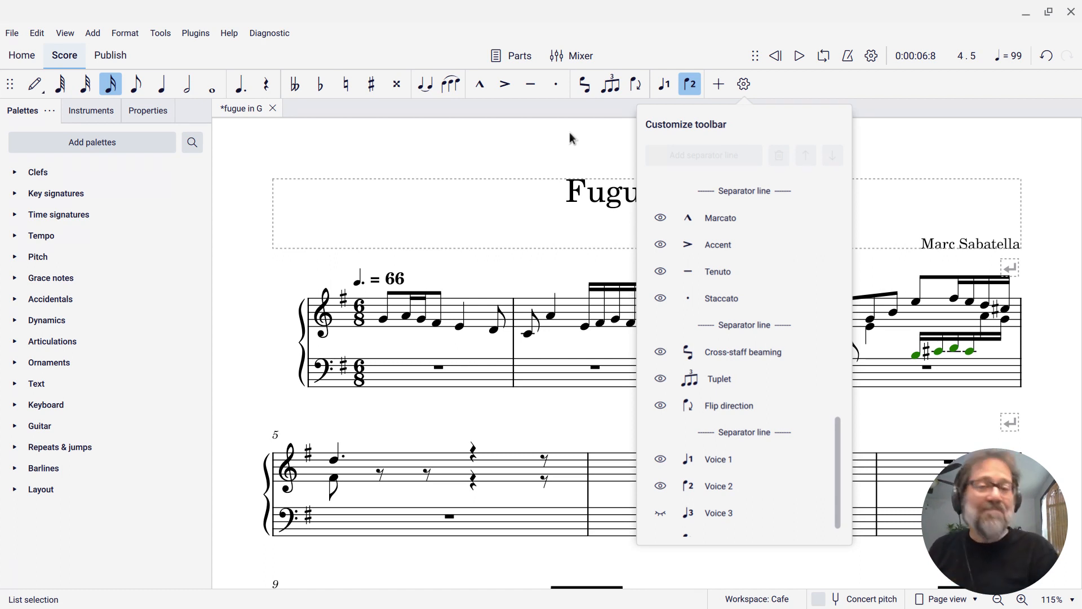
pyautogui.moveTo(652, 597)
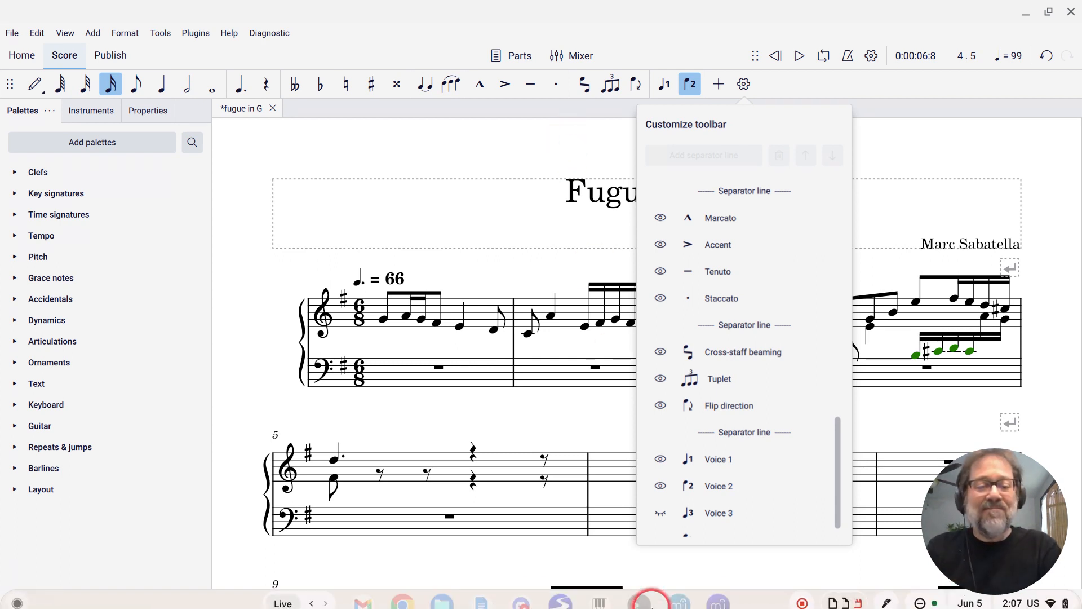